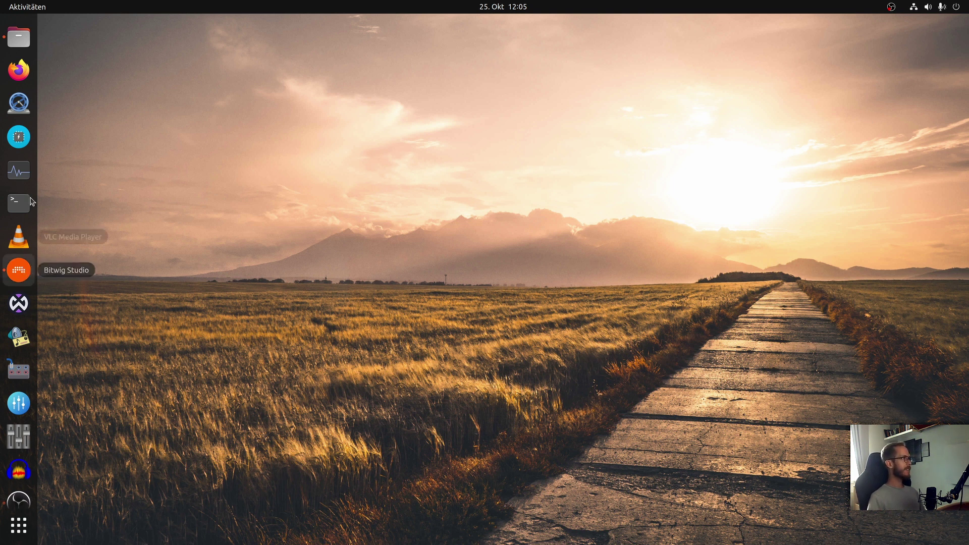
- In the file manager, open the Major Progressions folder of 1 Diatonic Triads under 01 - C Major - A Minor in the Unison MIDI Chord Pack
click(26, 43)
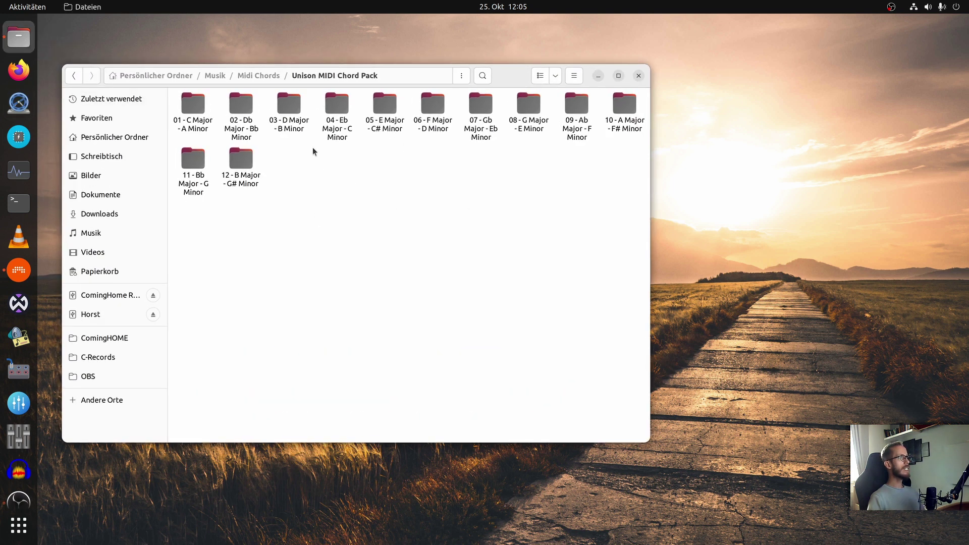
drag(500, 78, 534, 83)
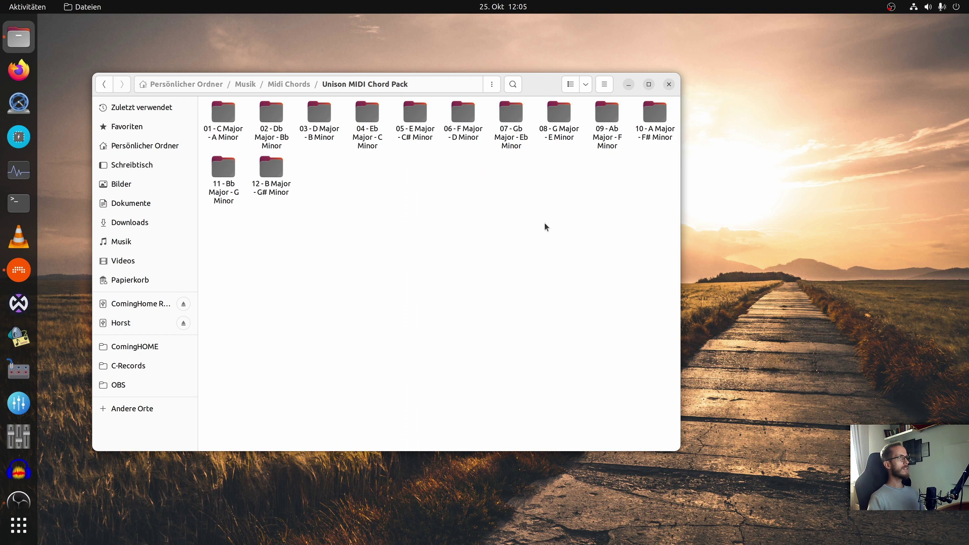
double_click(226, 130)
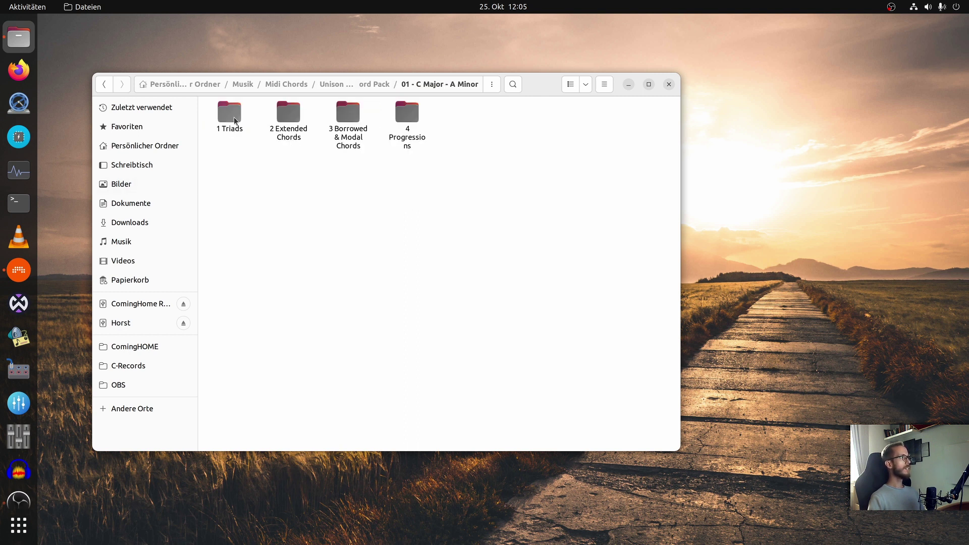
click(235, 121)
double_click(401, 123)
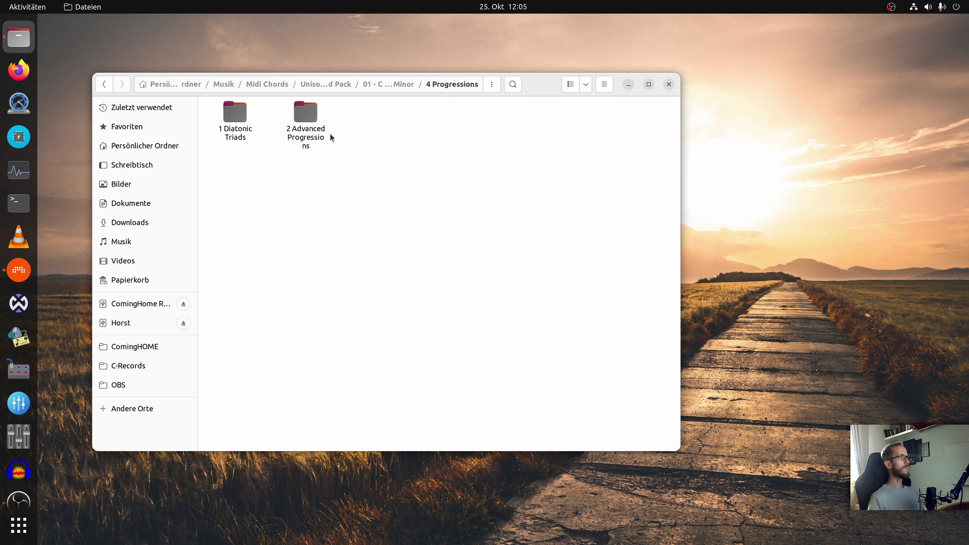
double_click(235, 116)
double_click(231, 121)
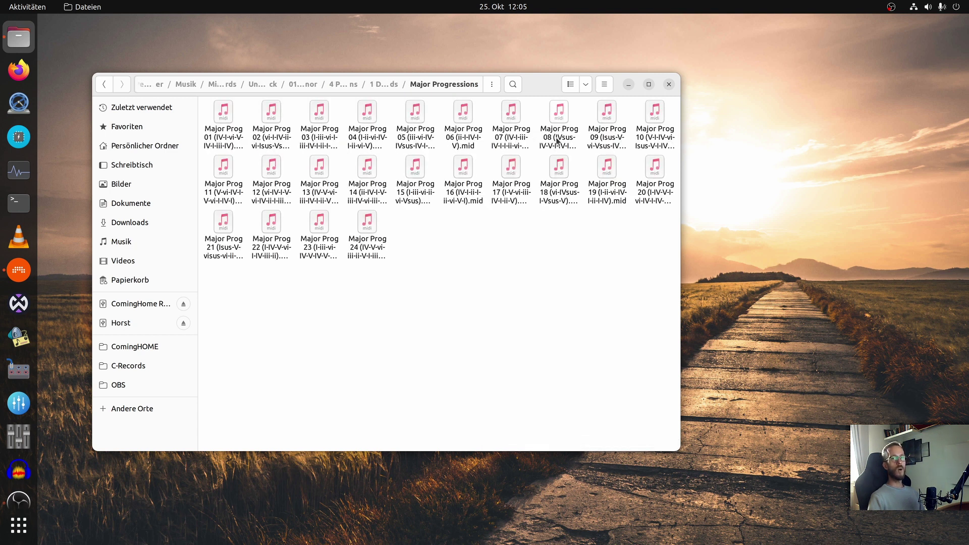
- Switch to Bitwig Studio, hide the clip launcher so only the arranger timeline shows, and move the window lower on the desktop
click(19, 270)
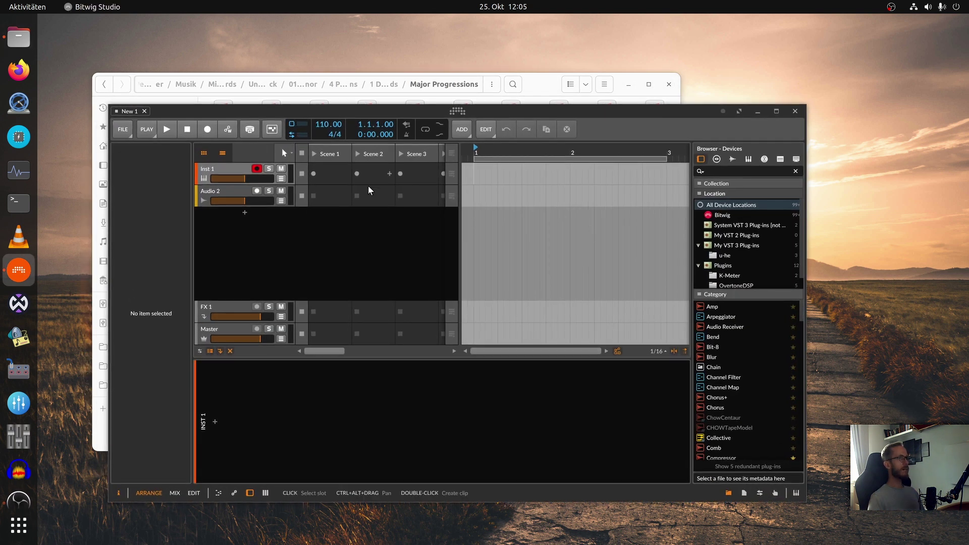
key(o)
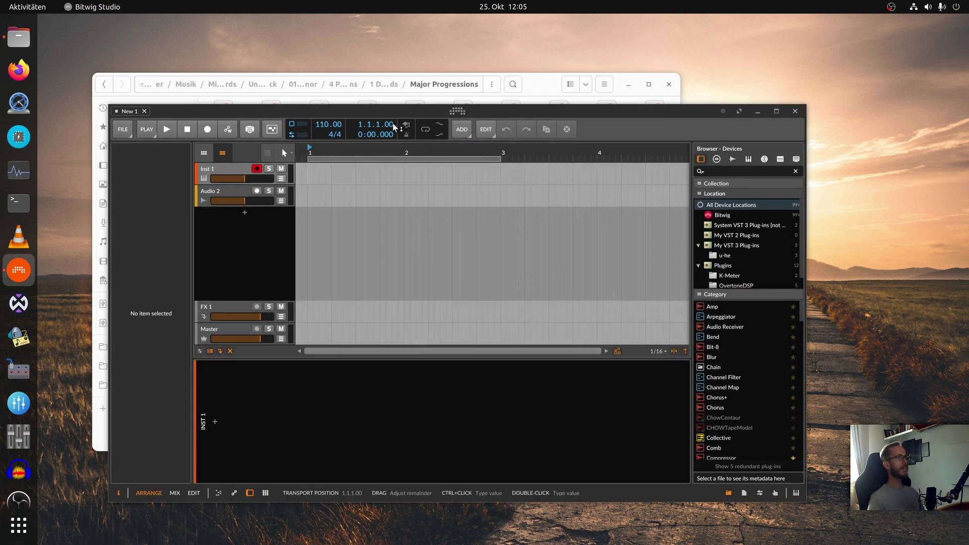
drag(395, 111, 382, 170)
- Import the Major Prog 04 MIDI file from the file manager onto the Inst 1 track, and close the file manager
drag(319, 114, 462, 449)
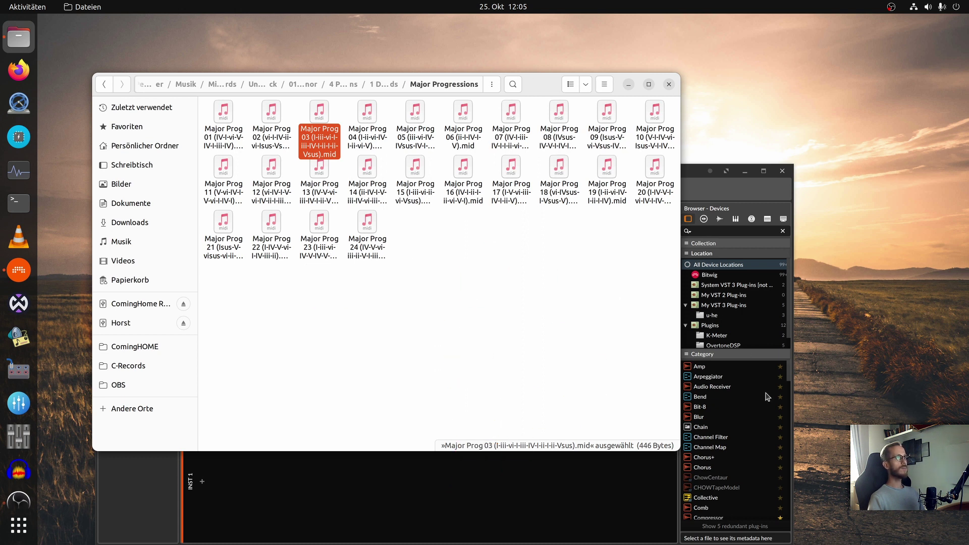
drag(550, 85, 656, 333)
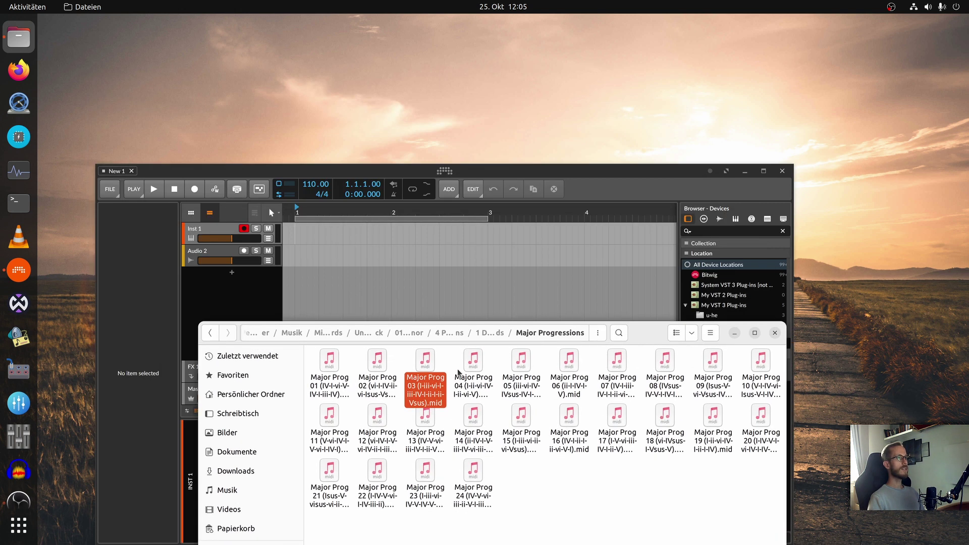
drag(459, 373, 321, 230)
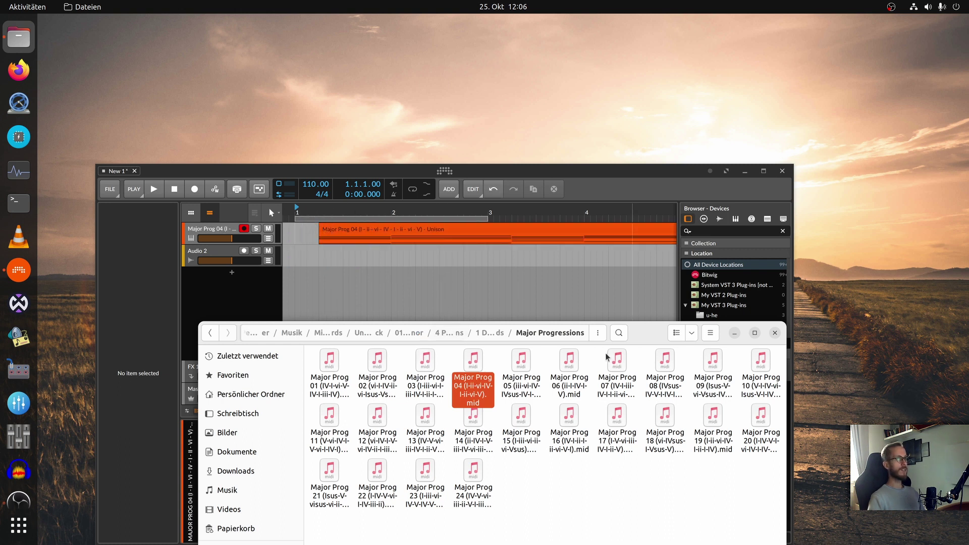
click(775, 334)
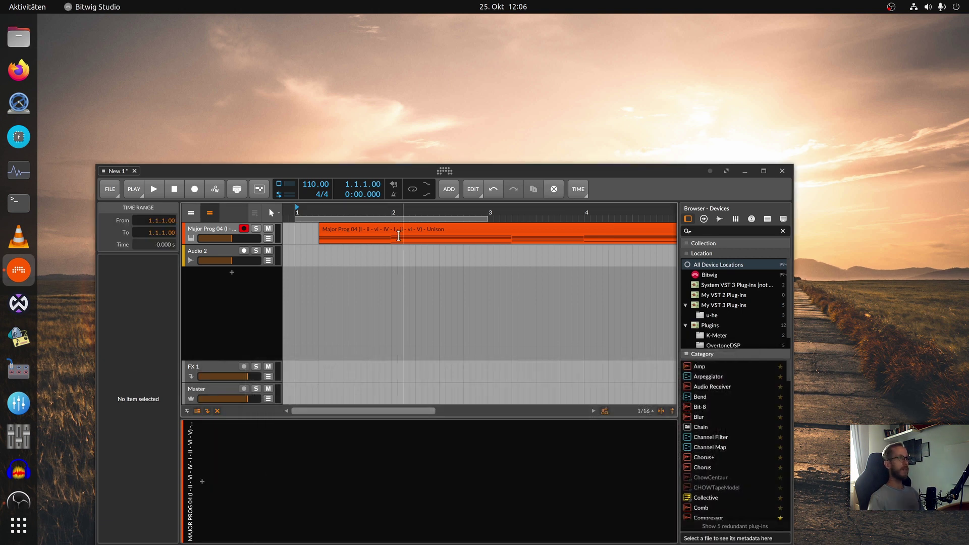
- Replace the imported Major Prog 04 track with a new instrument track below the audio track, and maximize the window
click(220, 233)
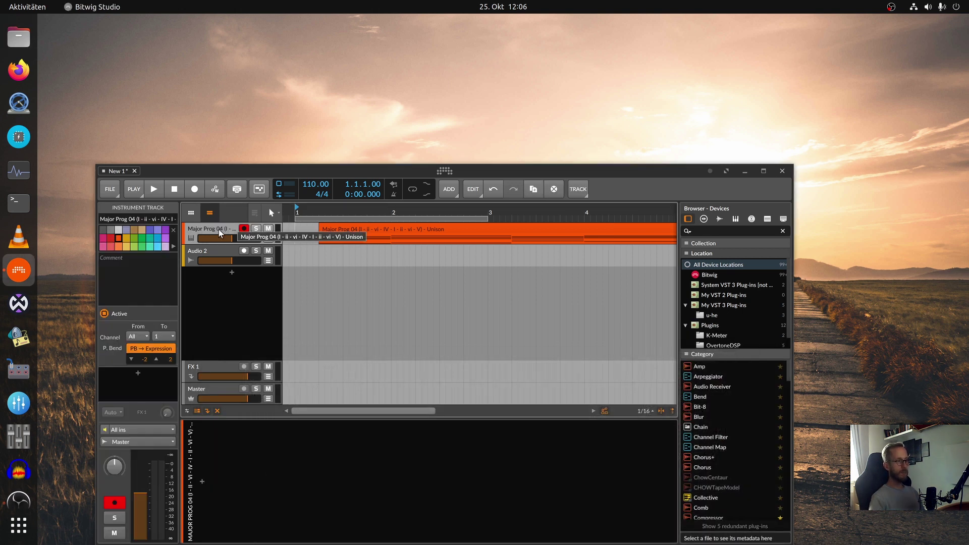
key(Delete)
right_click(220, 269)
click(241, 273)
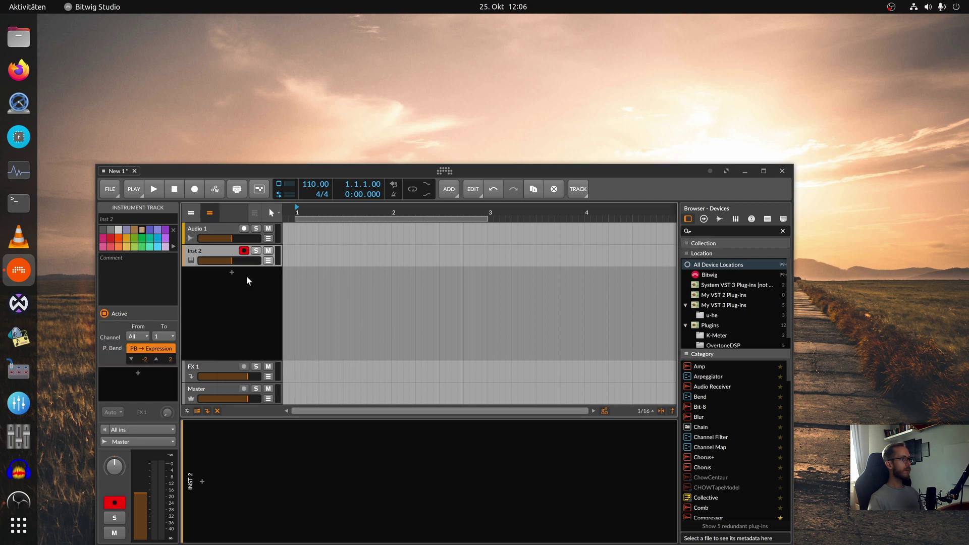
click(726, 171)
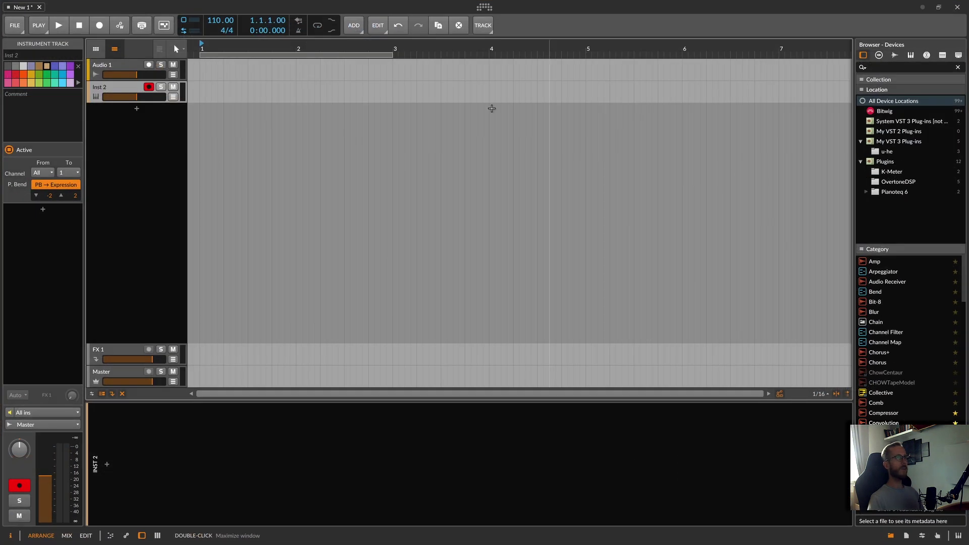
- Check the configured content and plug-in locations in the settings, and close the dashboard
click(491, 8)
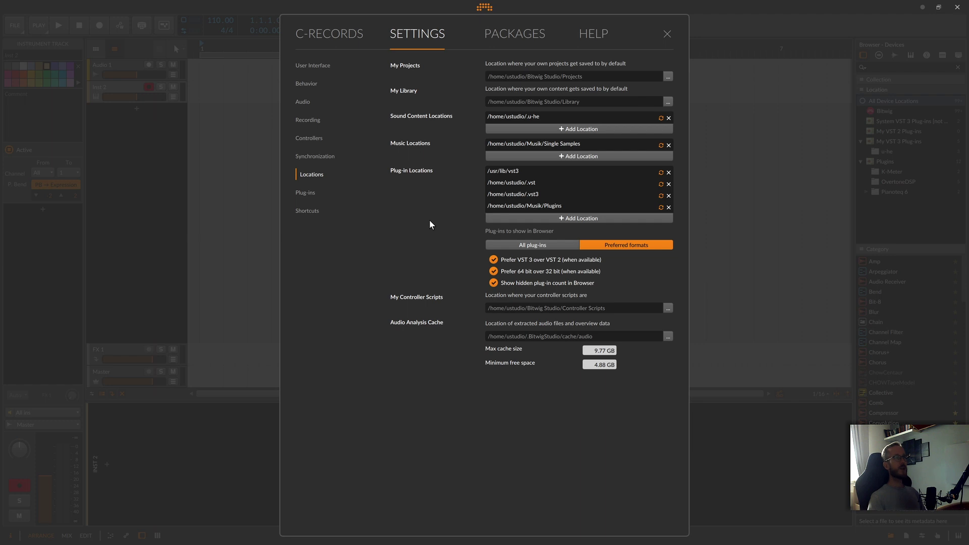
click(667, 34)
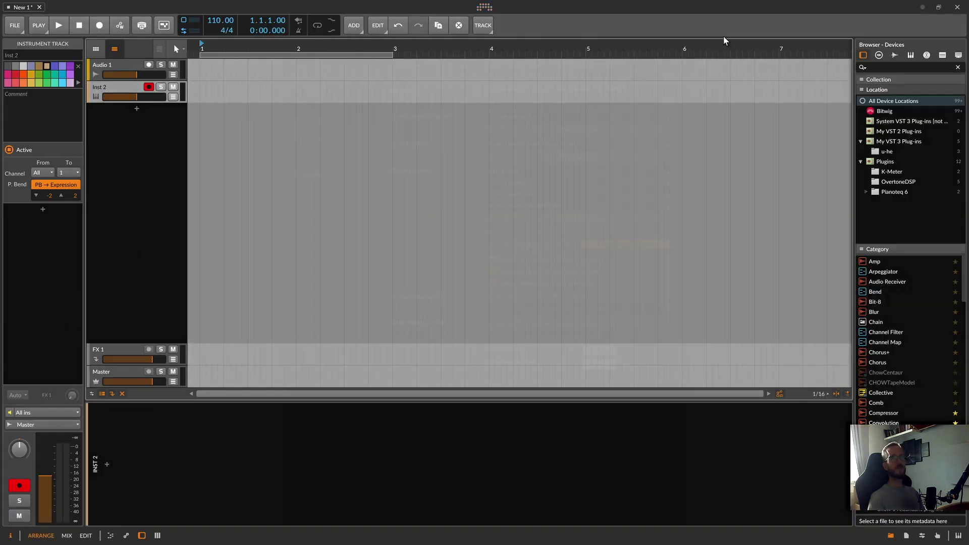
- Go through the browser's content types to the clips, and collapse the Packages location
click(880, 55)
click(896, 55)
click(911, 55)
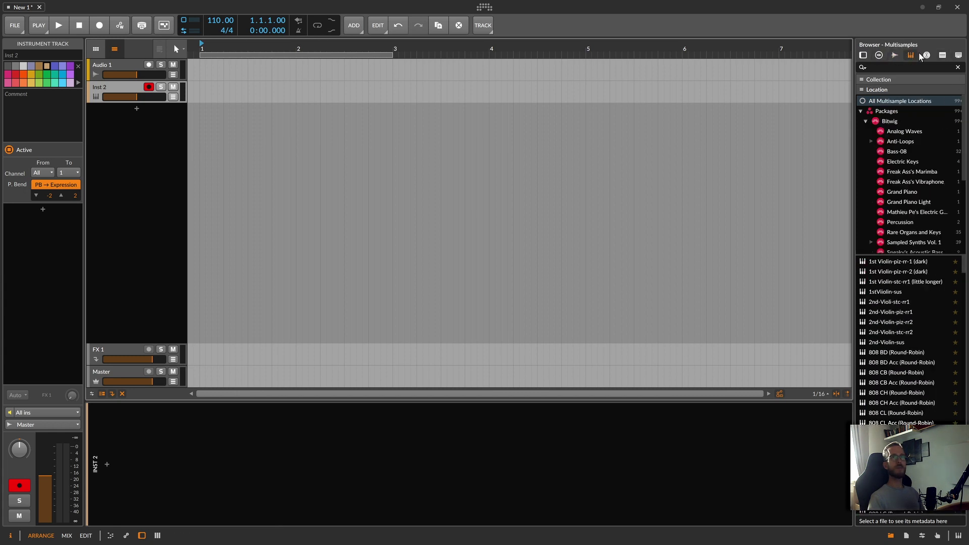
click(927, 55)
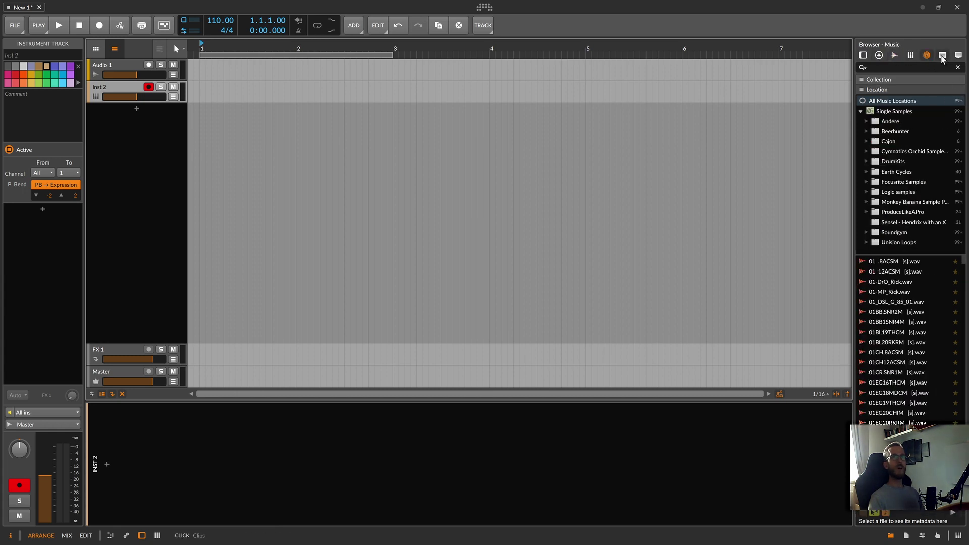
click(942, 56)
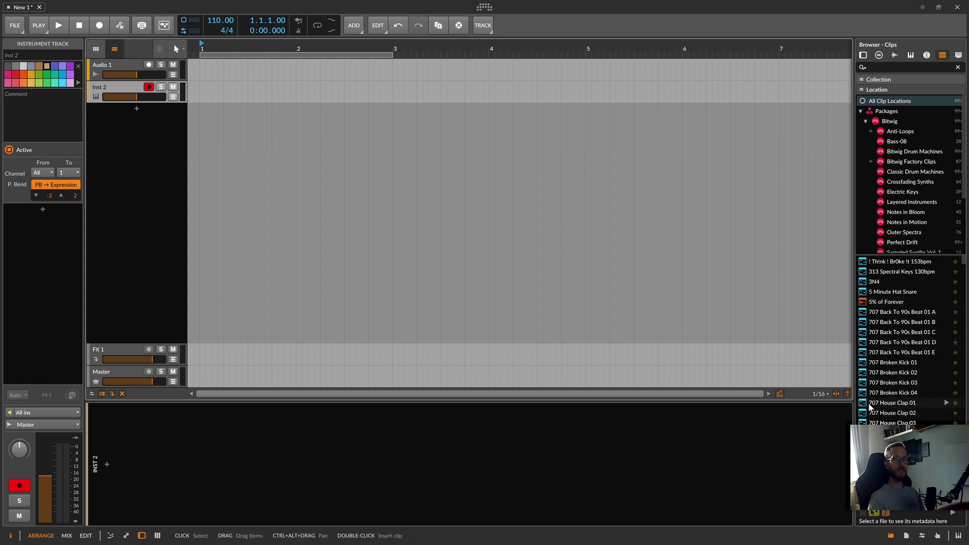
click(861, 112)
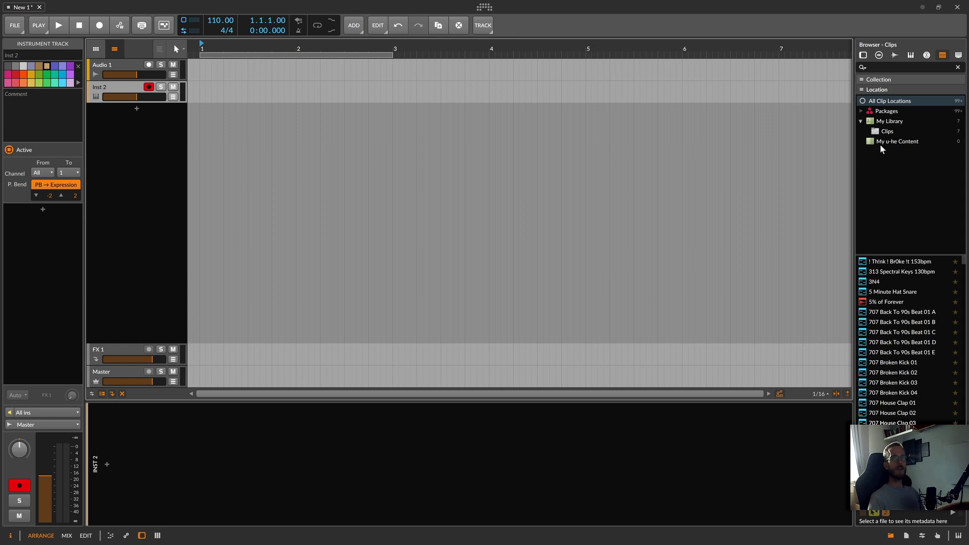
click(862, 111)
click(861, 112)
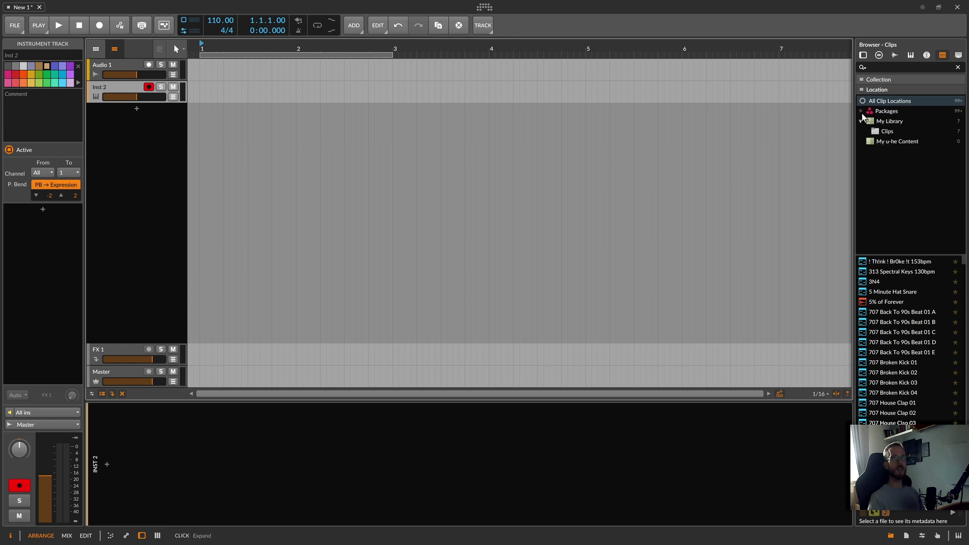
- Add the Midi Chords folder from Musik as a sound content location
right_click(888, 180)
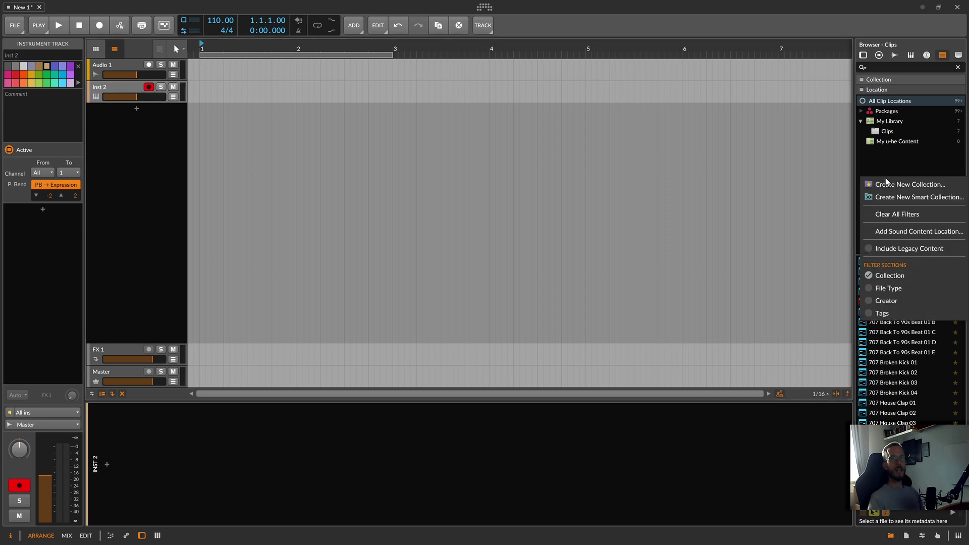
click(898, 236)
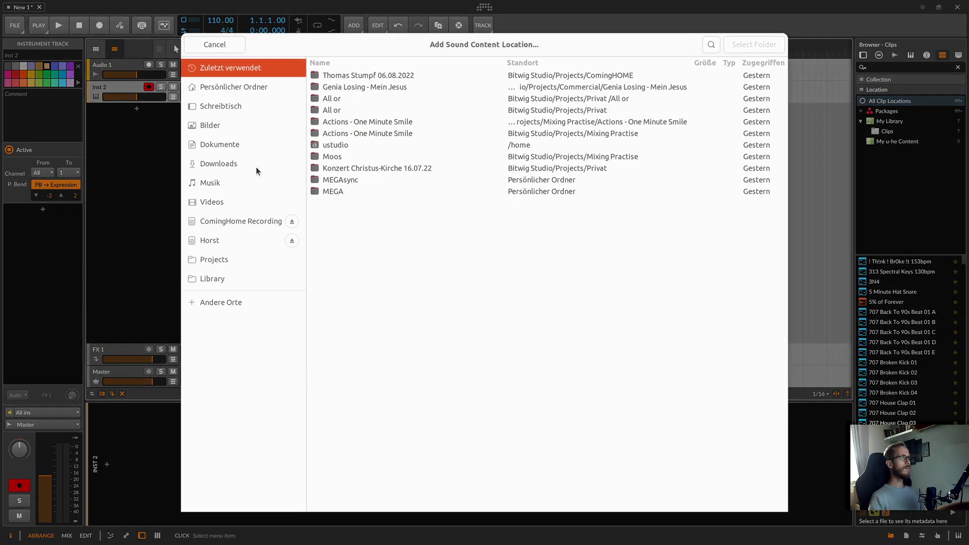
click(208, 182)
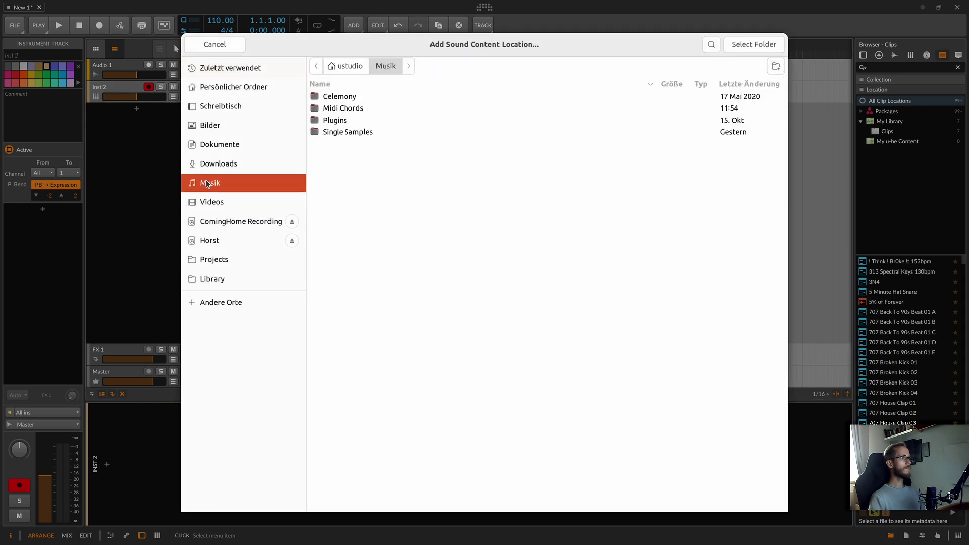
click(340, 111)
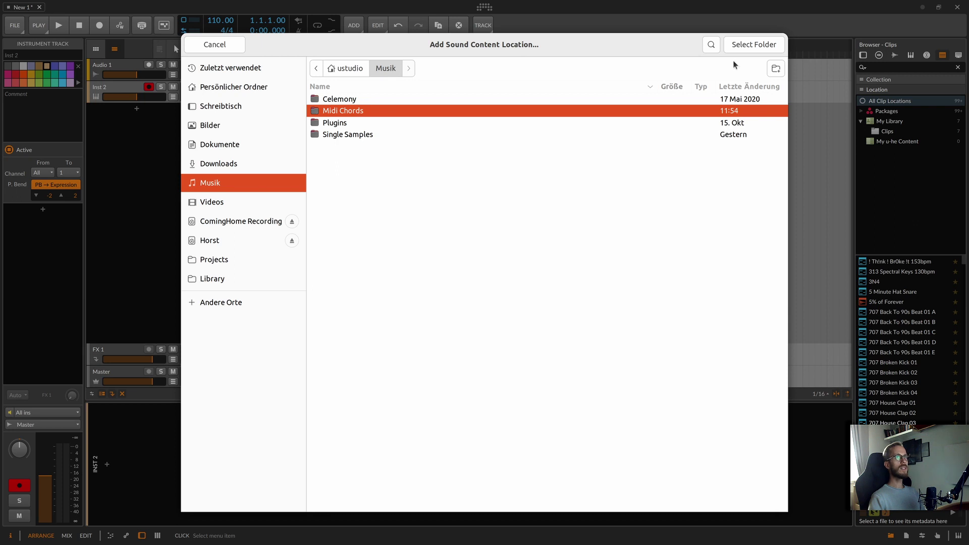
click(749, 45)
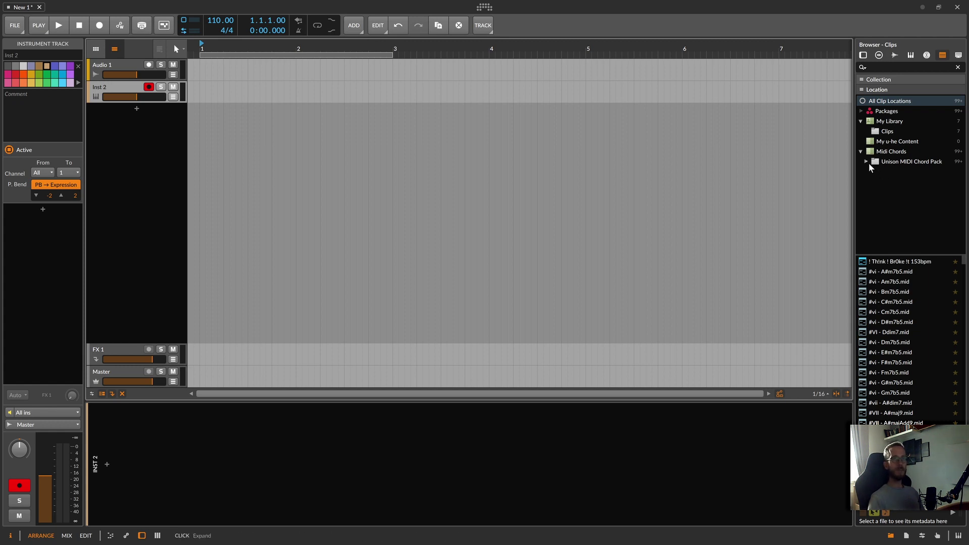
- Filter the clips to Major Progressions under Unison MIDI Chord Pack, 01 - C Major - A Minor, 4 Progressions, 1 Diatonic Triads
click(896, 165)
click(866, 162)
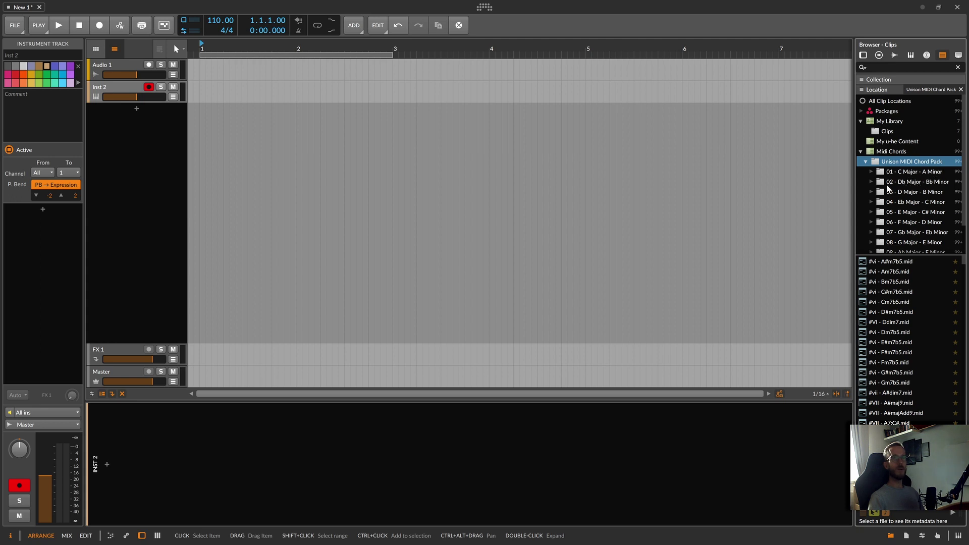
scroll(927, 231, down, 3)
scroll(909, 212, up, 3)
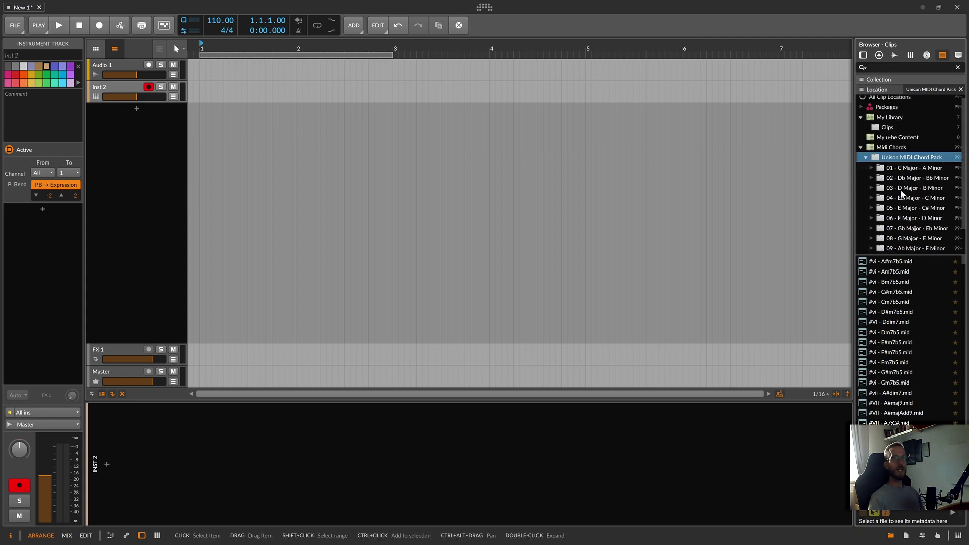
click(871, 172)
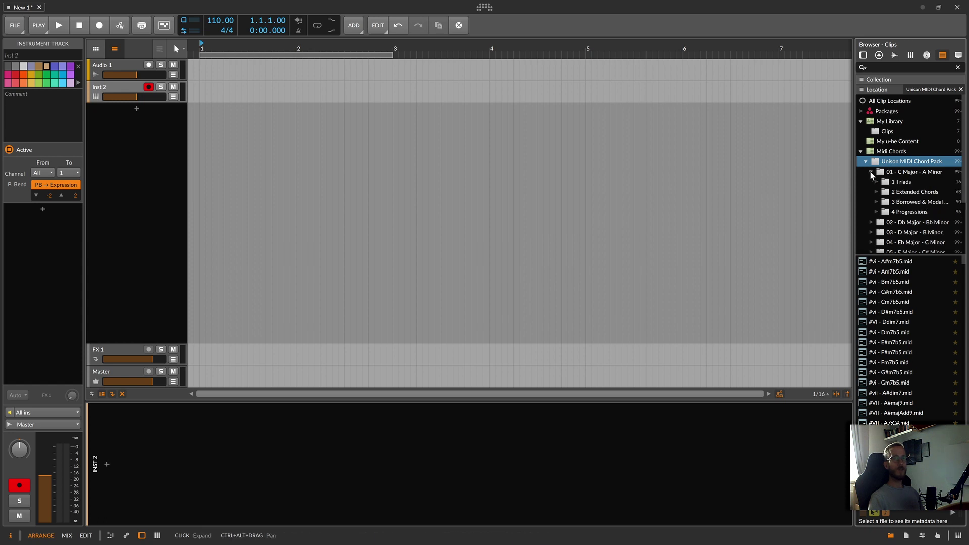
click(877, 213)
click(882, 222)
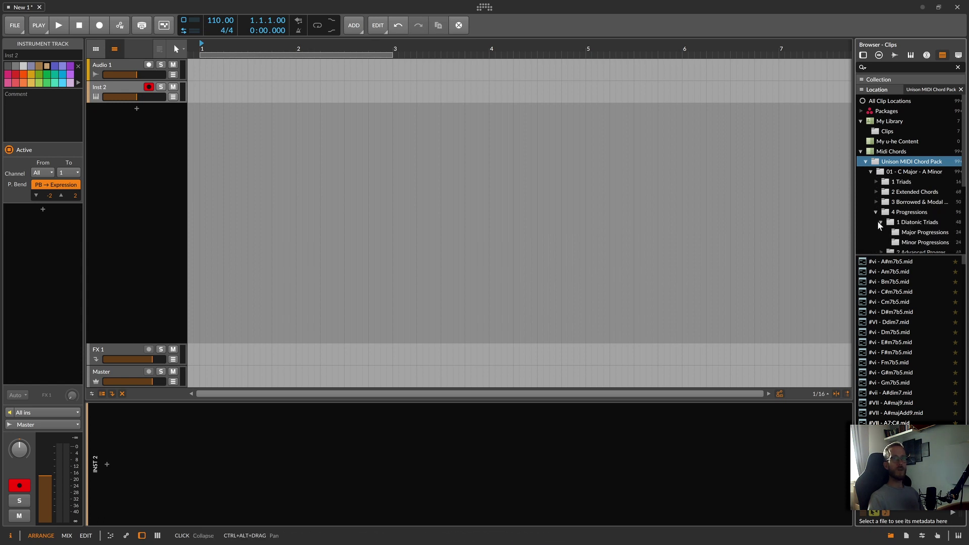
click(905, 233)
- Insert the Major Prog 01 clip at bar 1 of the Inst 2 track
drag(904, 261, 228, 111)
click(274, 123)
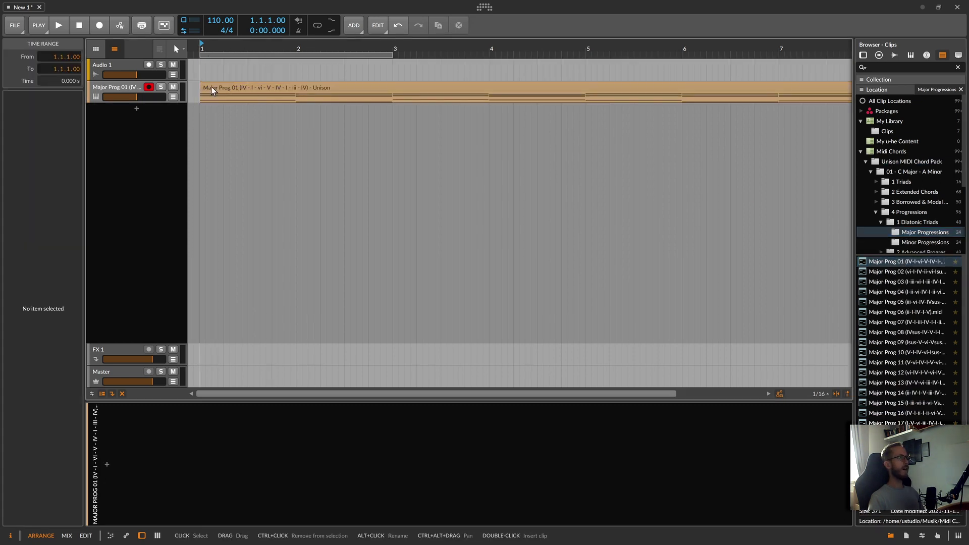
scroll(274, 123, down, 5)
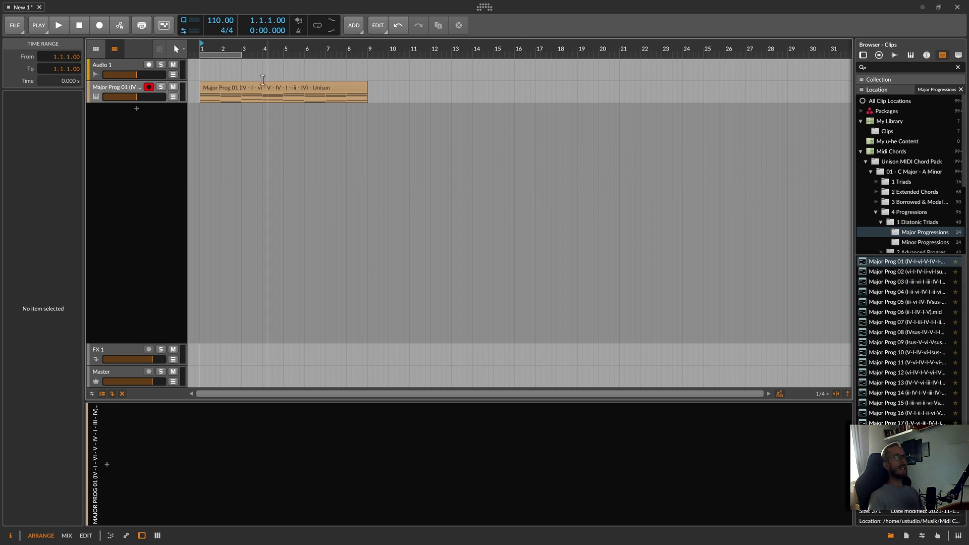
- Clear the clip location filter, and check the available locations in the multisample and sample browsers
click(961, 90)
click(861, 152)
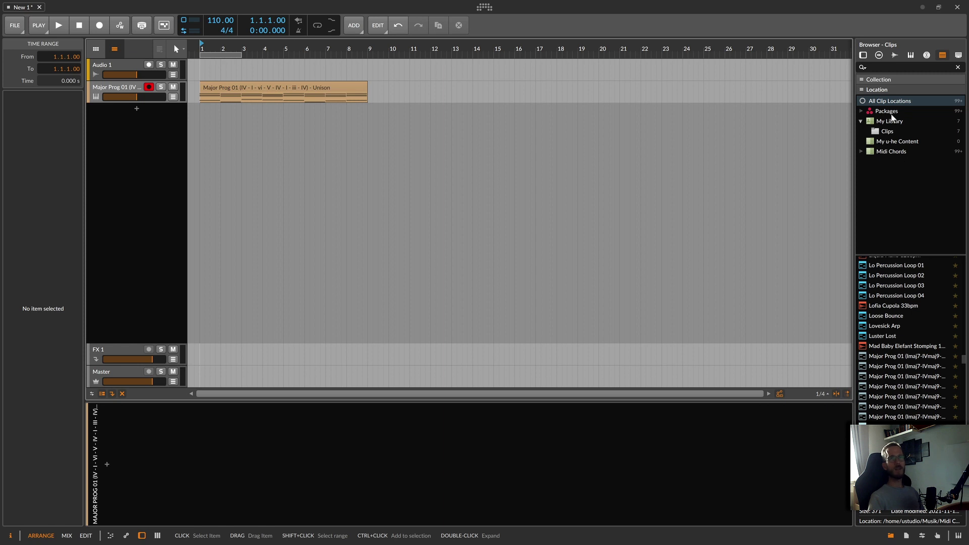
click(912, 59)
click(861, 111)
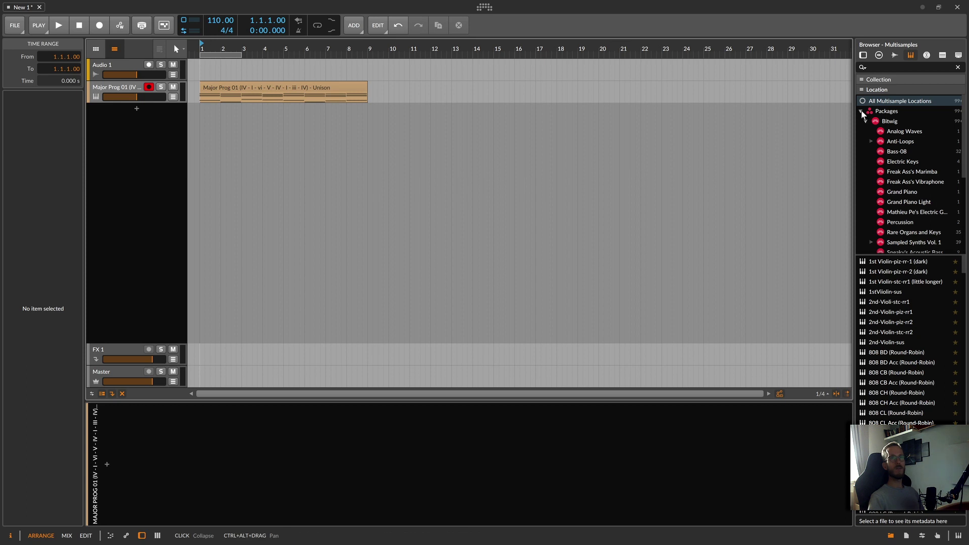
click(894, 54)
click(862, 111)
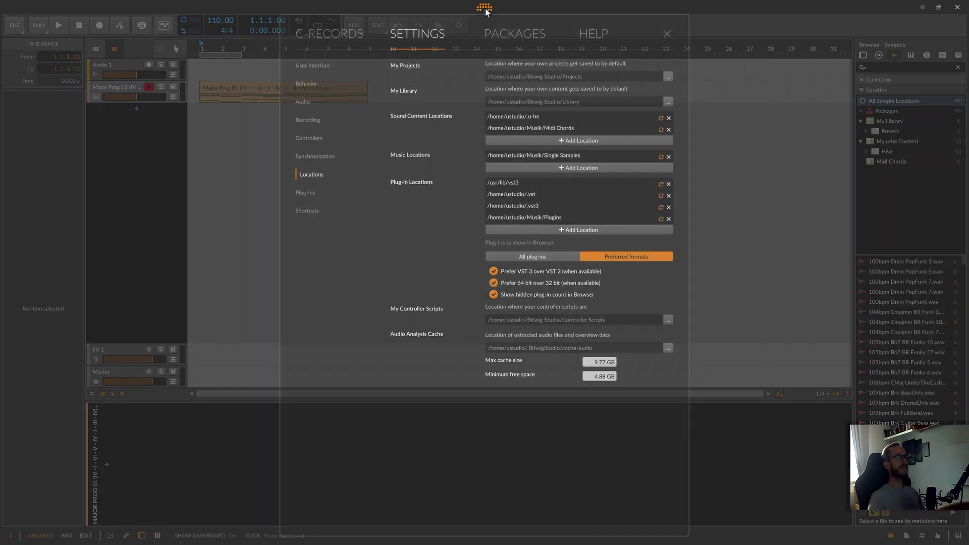
- Review the sound content locations in the settings, and check the Midi Chords location in the sample browser before returning to all sample locations
click(484, 8)
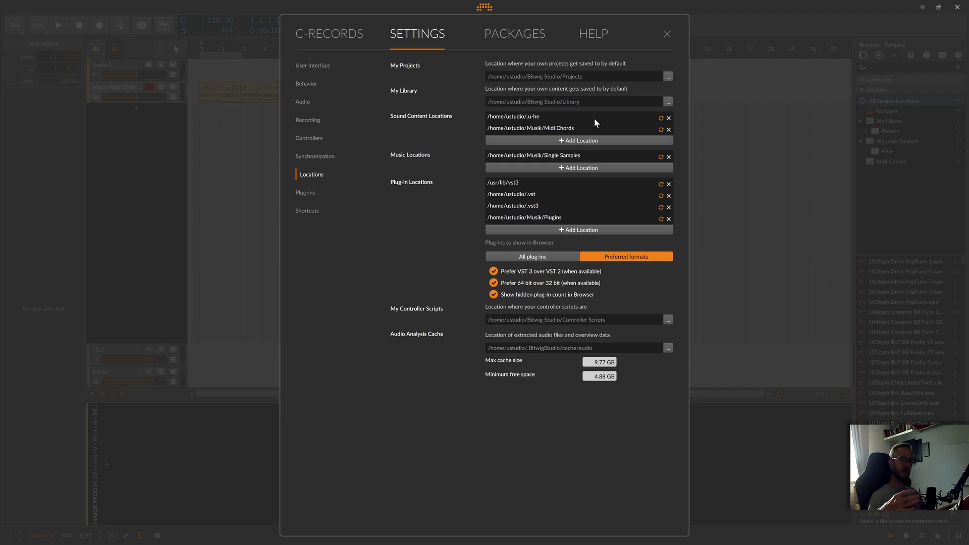
click(668, 33)
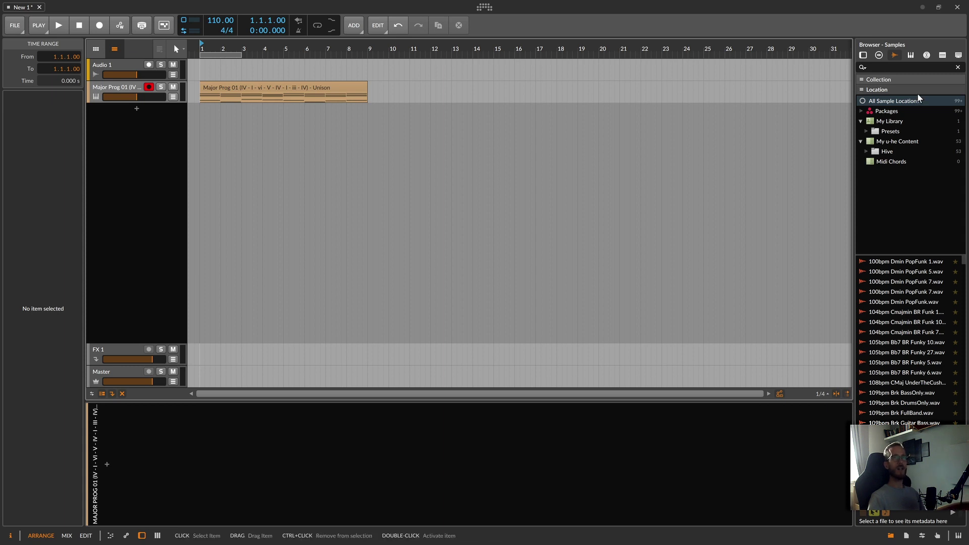
click(891, 162)
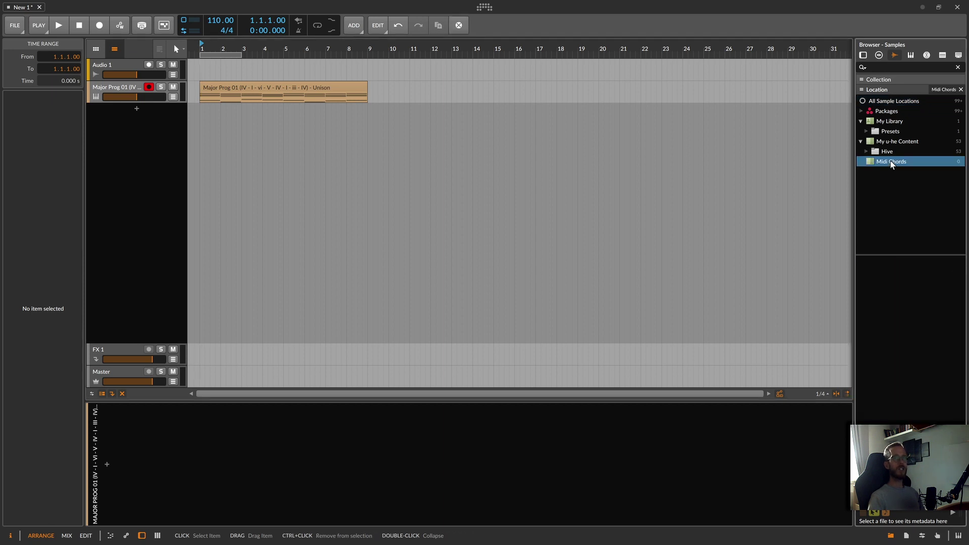
click(955, 100)
- Examine the options of the Midi Chords location in the clip browser, including Remove Library Location, without applying any
click(943, 55)
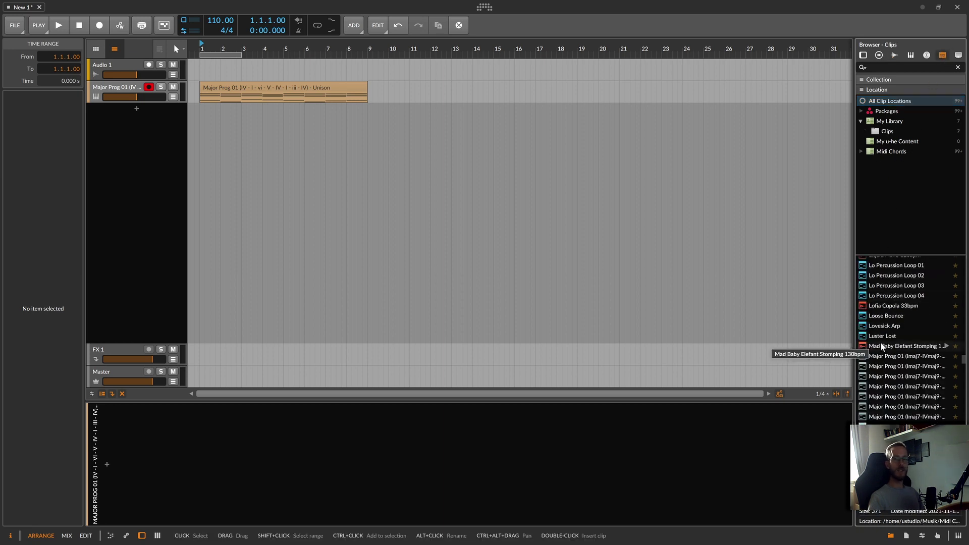
right_click(882, 152)
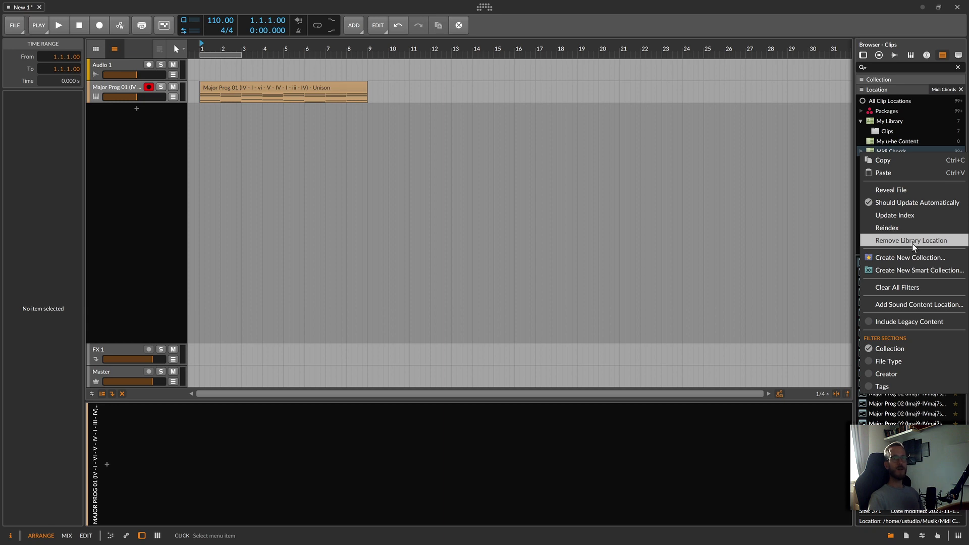
click(892, 128)
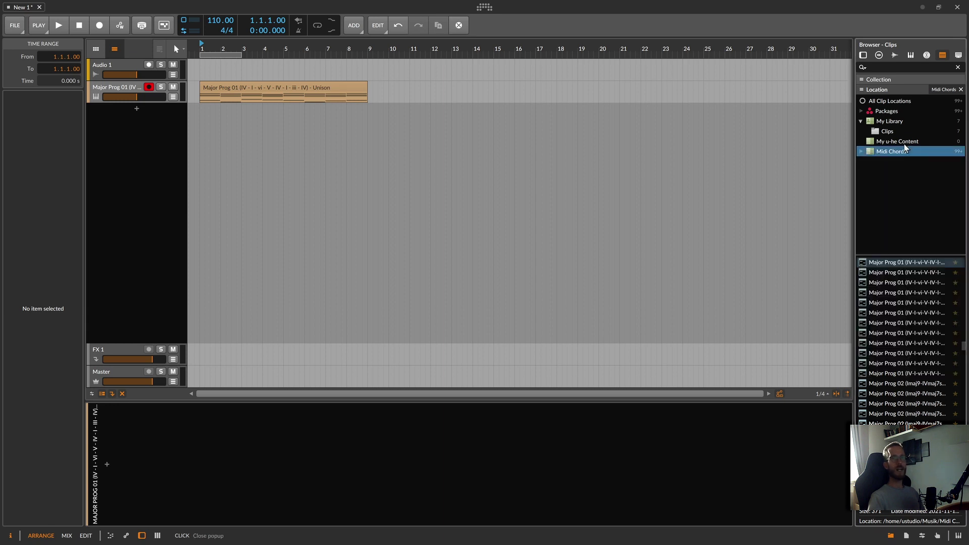
- Filter the sample browser to the Midi Chords location and check its available options
click(895, 55)
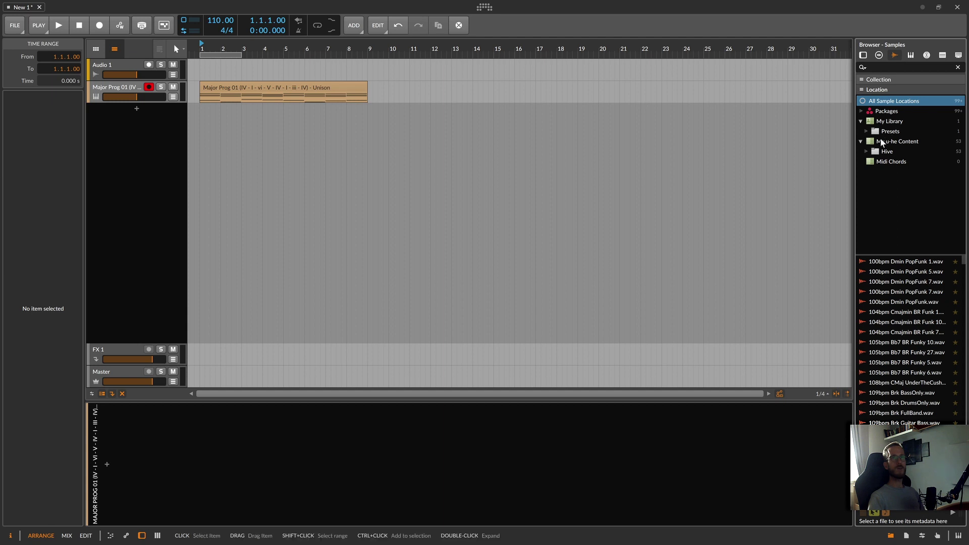
click(888, 161)
right_click(879, 163)
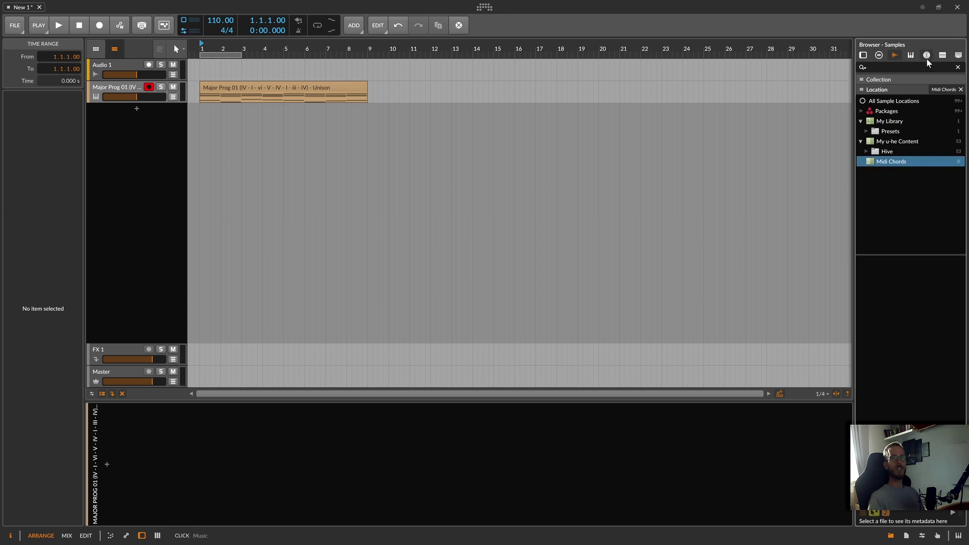
- Expand Midi Chords in the clip browser and examine the options of its Unison MIDI Chord Pack folder, including Delete
click(943, 55)
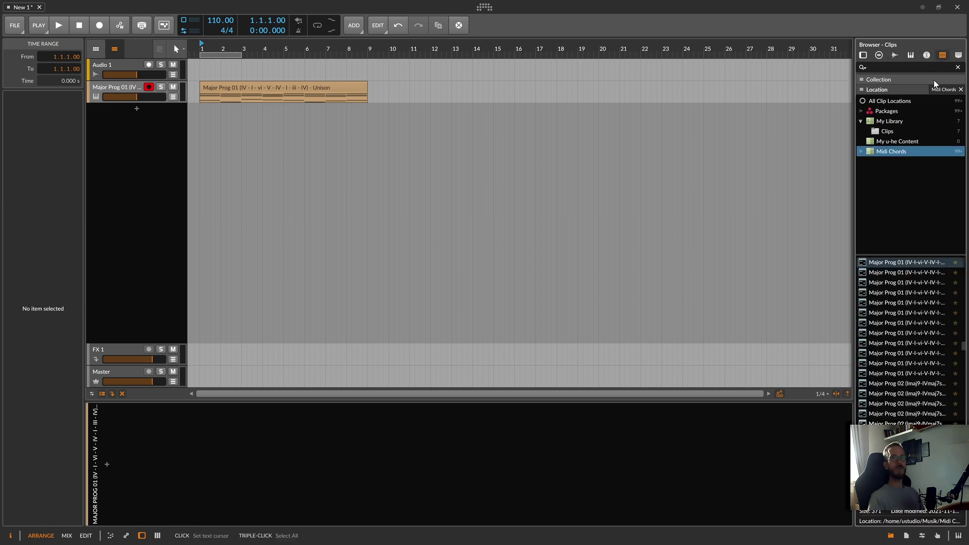
click(862, 152)
right_click(883, 163)
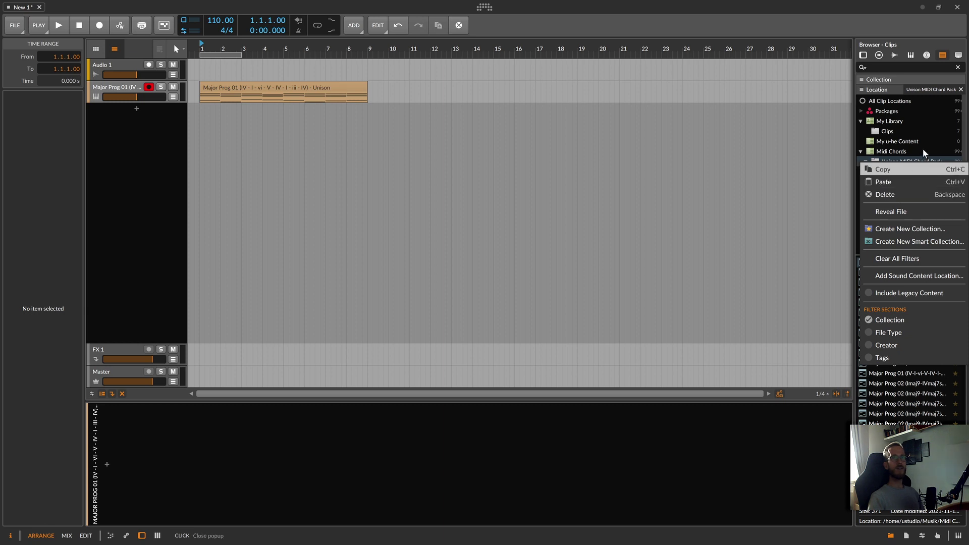
click(900, 162)
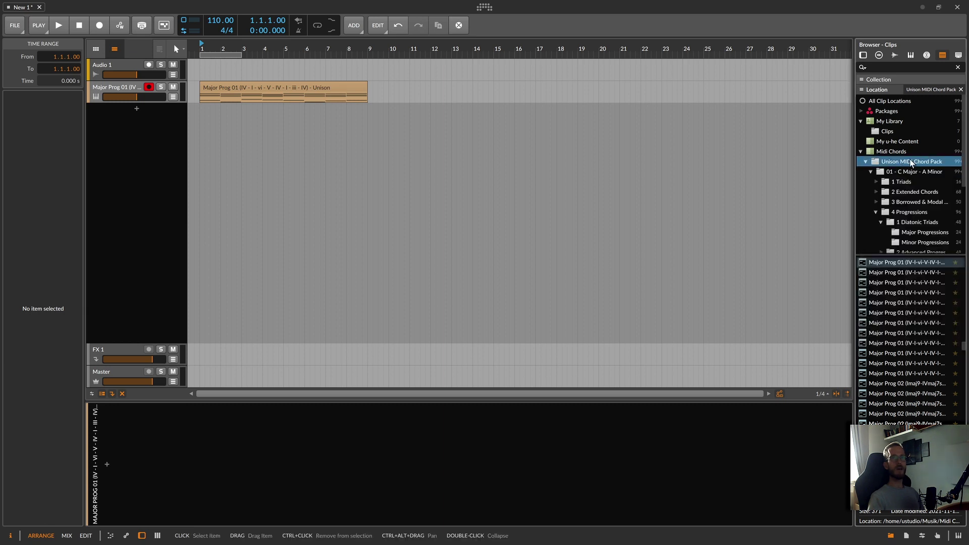
right_click(904, 162)
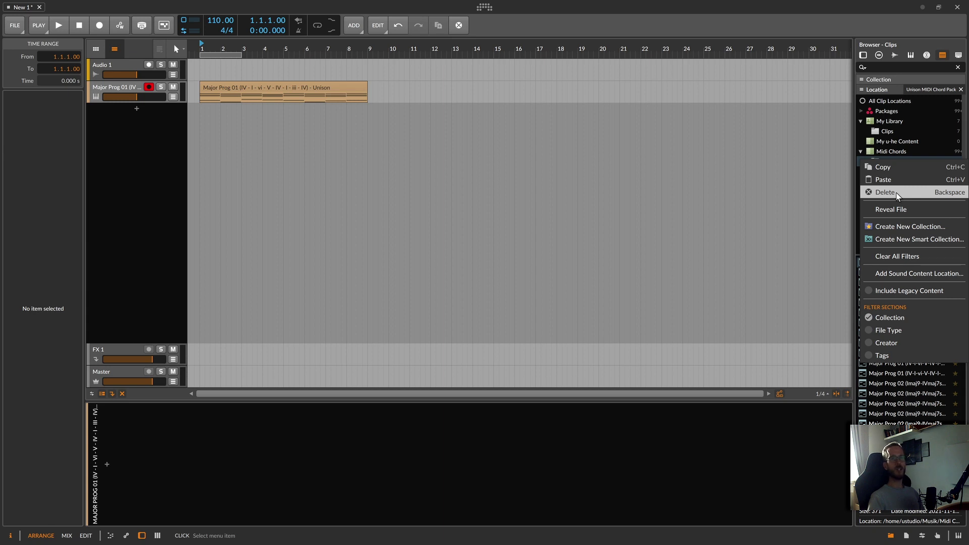
click(932, 134)
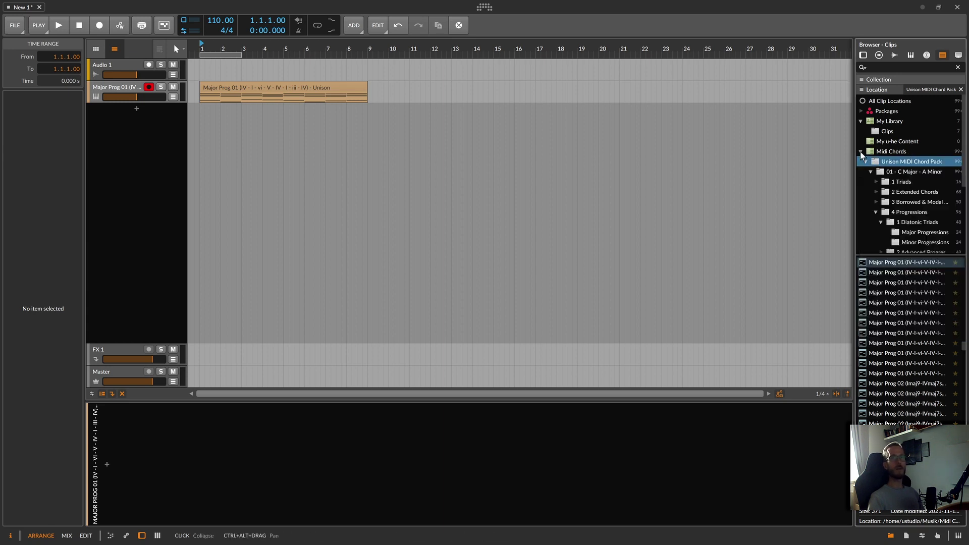
- Collapse Midi Chords, recheck its Remove Library Location option without applying it, and clear the clip location filter
click(861, 152)
right_click(875, 152)
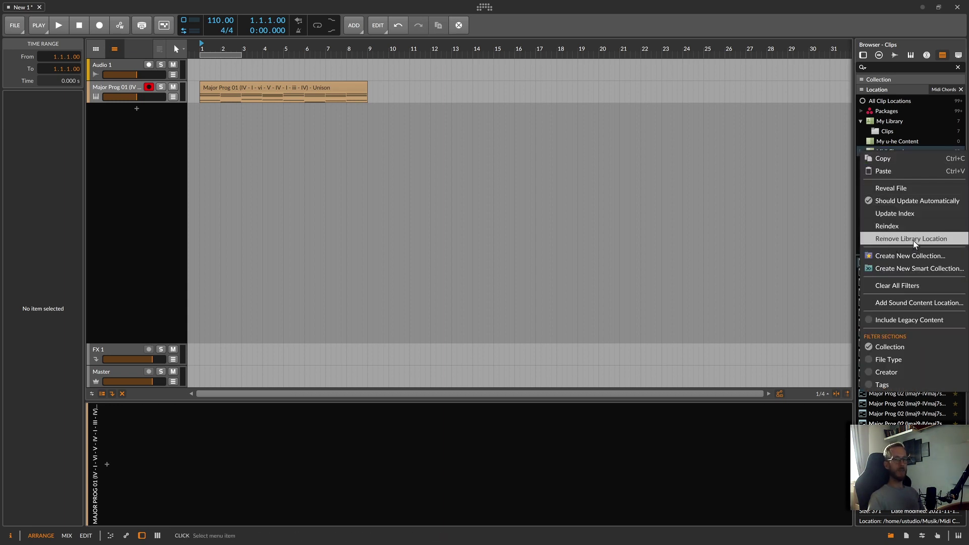
click(731, 506)
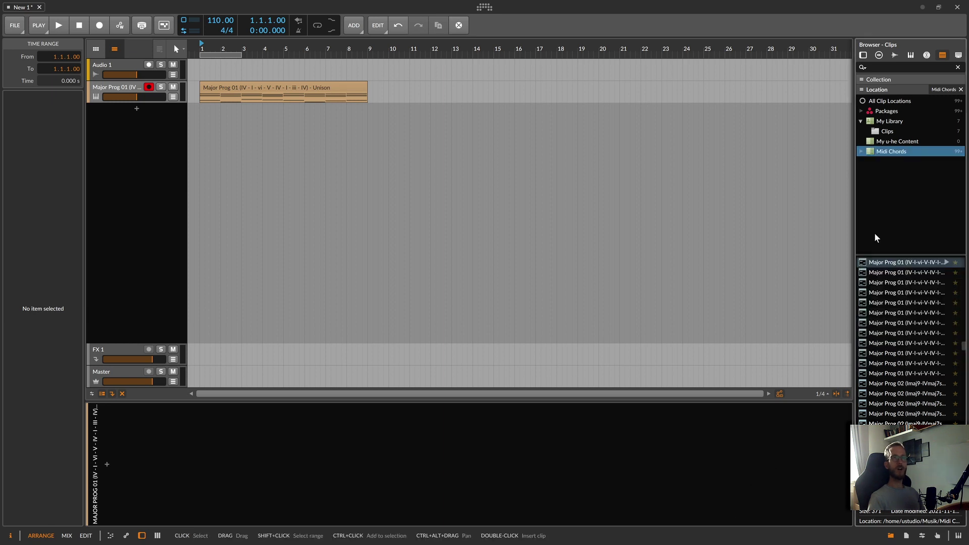
click(960, 89)
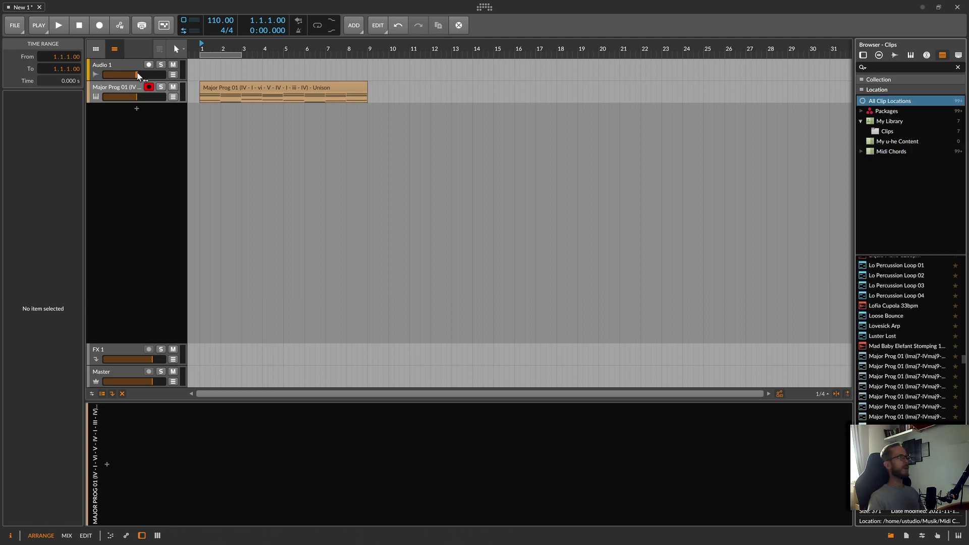